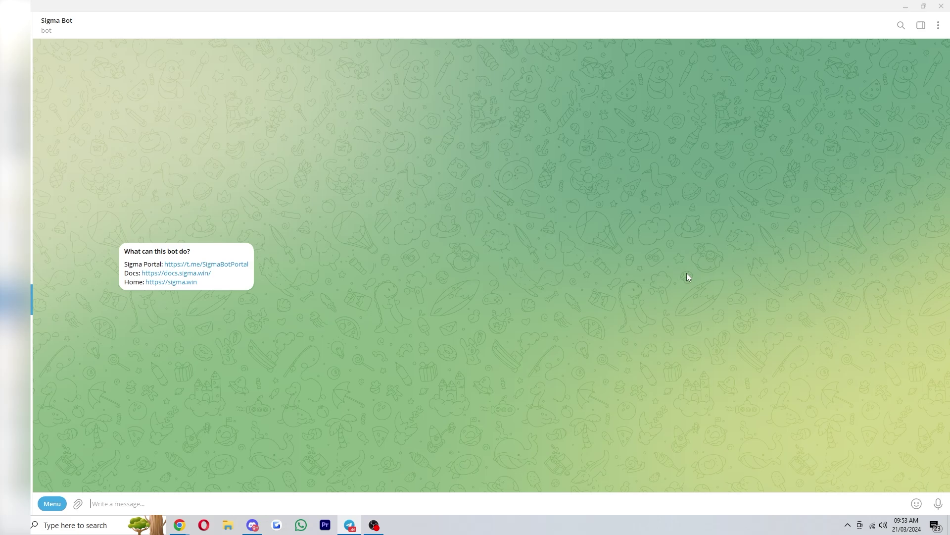
Start the Sigma Bot chat by sending the /start command.
type("/start")
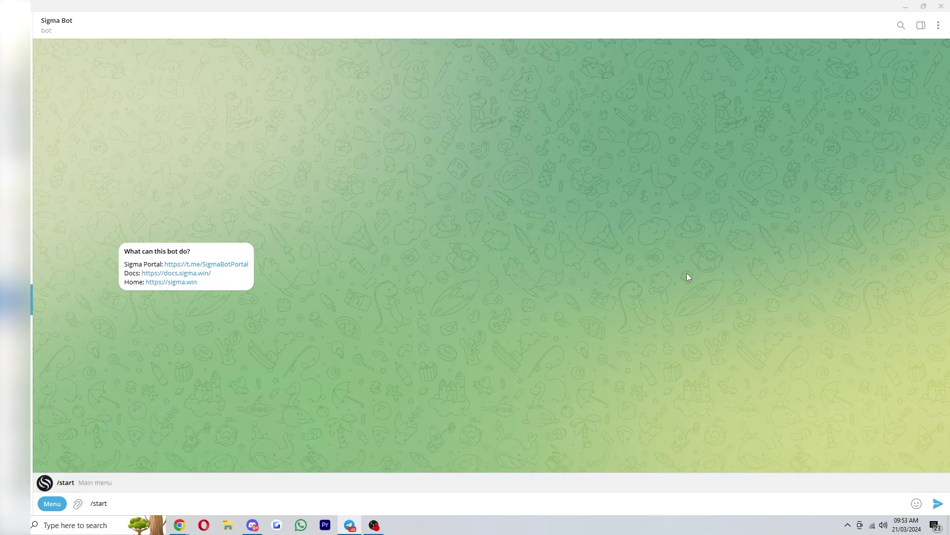
key("Return")
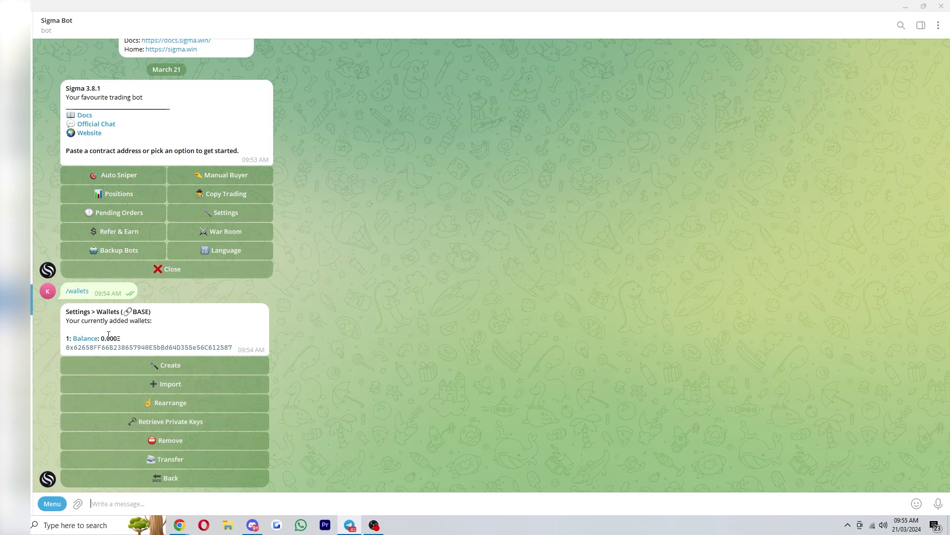
Copy the Base wallet's address and list the added wallets again with /wallets.
left_click(144, 347)
left_click(77, 291)
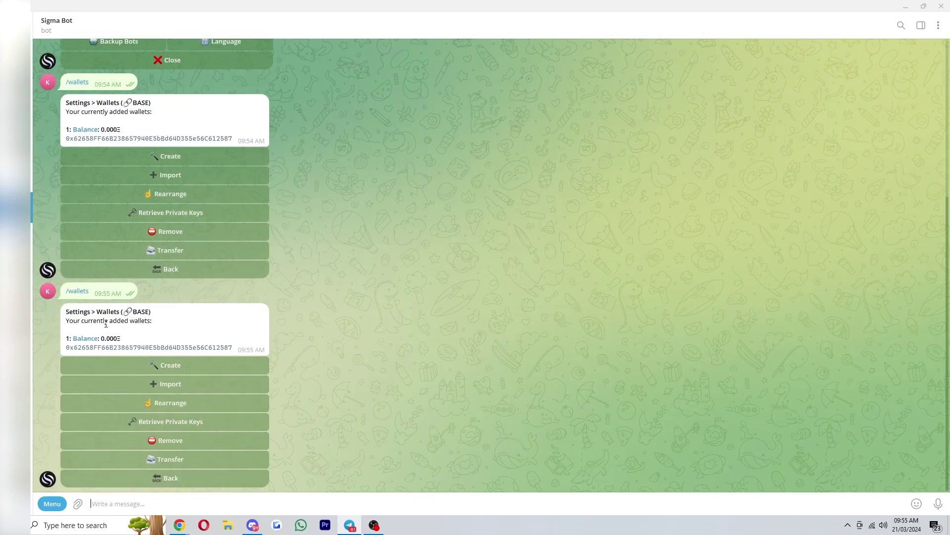
left_click_drag(135, 337, 66, 342)
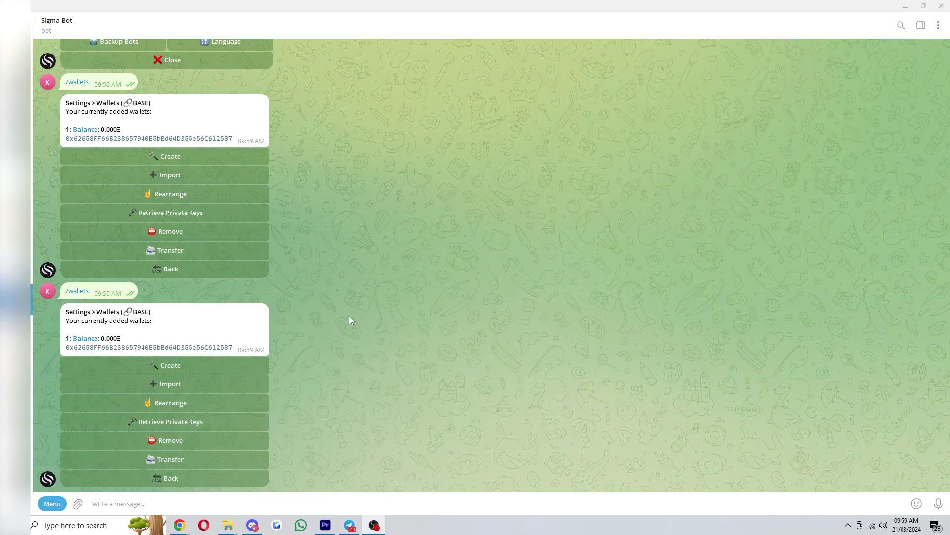
double_click(126, 343)
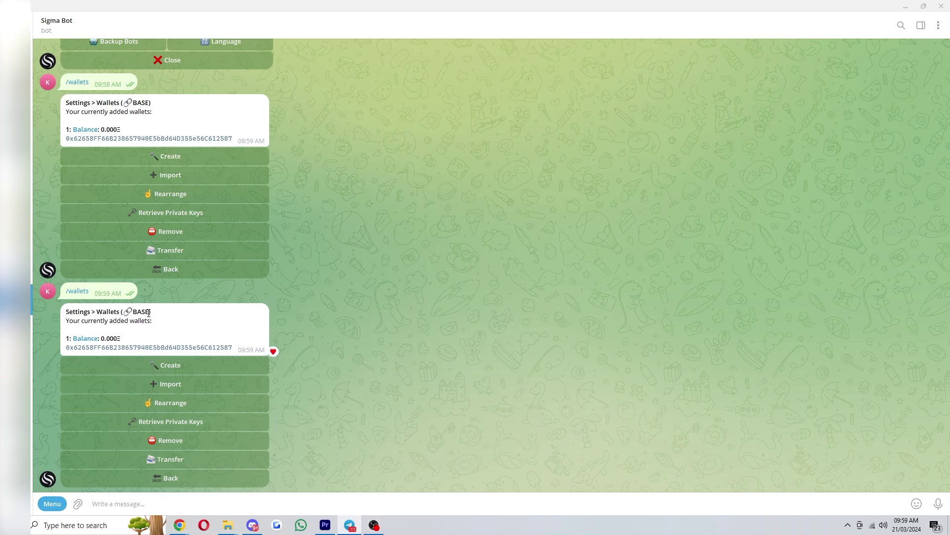
Go back to the bot's settings, open the chain selection and choose Base.
triple_click(171, 308)
left_click_drag(124, 312, 157, 314)
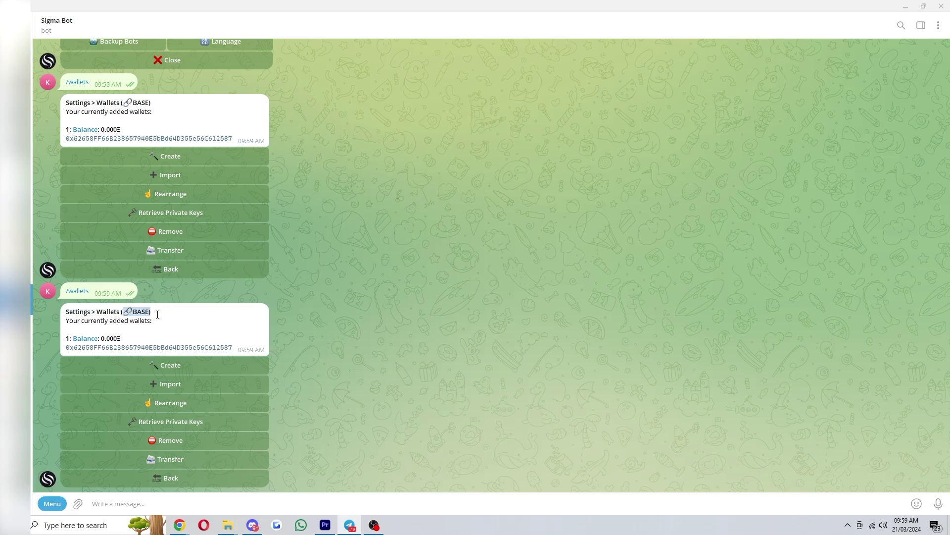
double_click(166, 483)
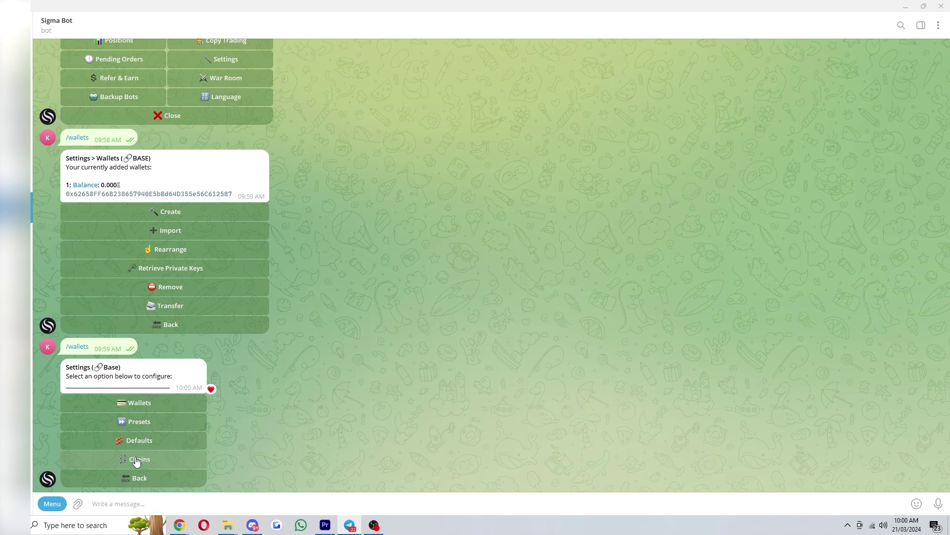
left_click(164, 461)
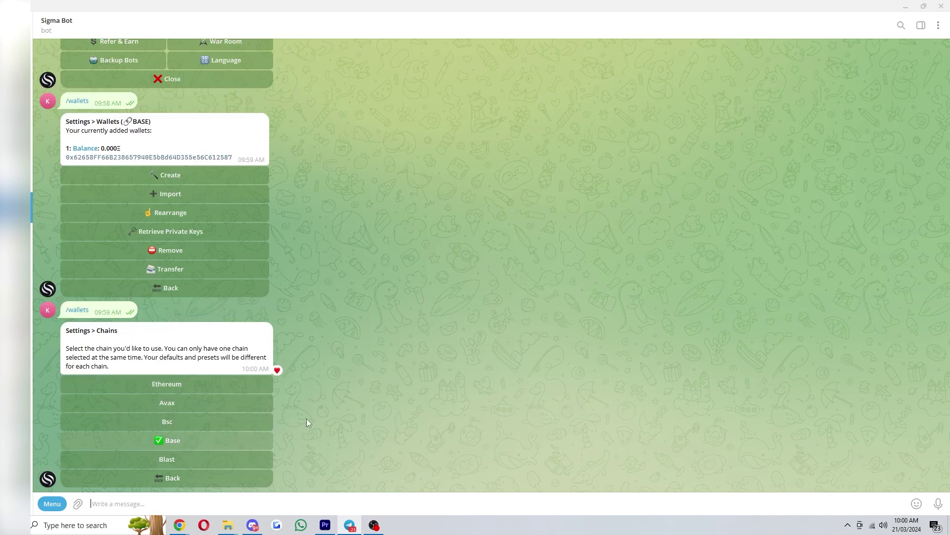
left_click(185, 441)
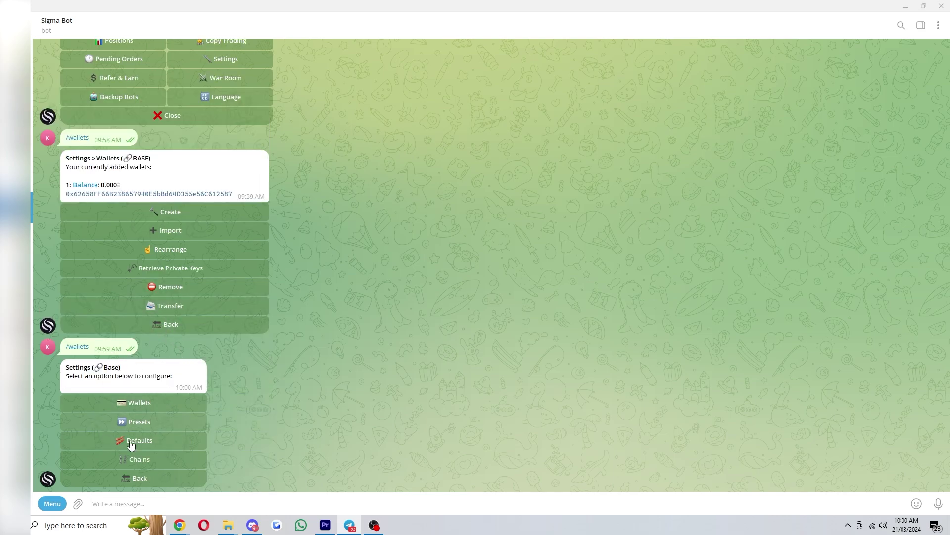
Set the first buy button value to 0.01 in the Base presets.
left_click(165, 422)
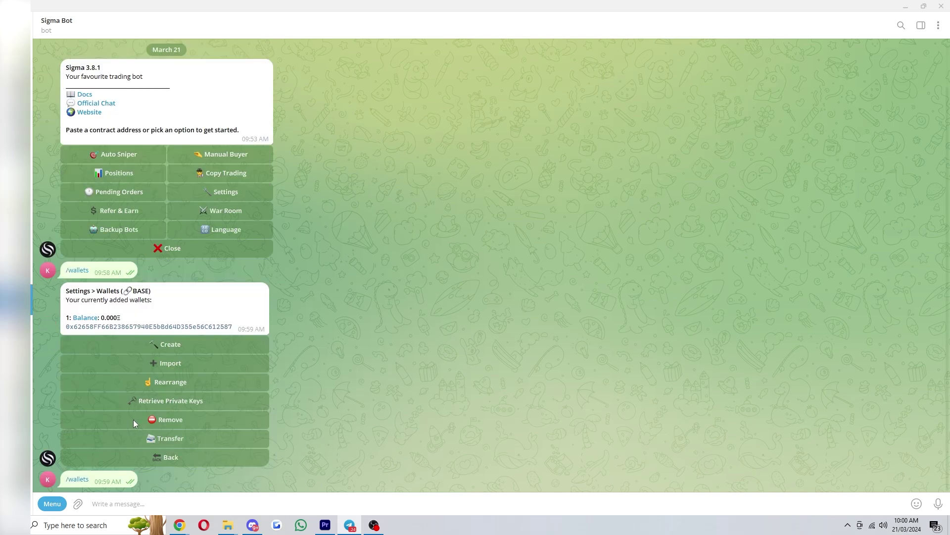
double_click(117, 403)
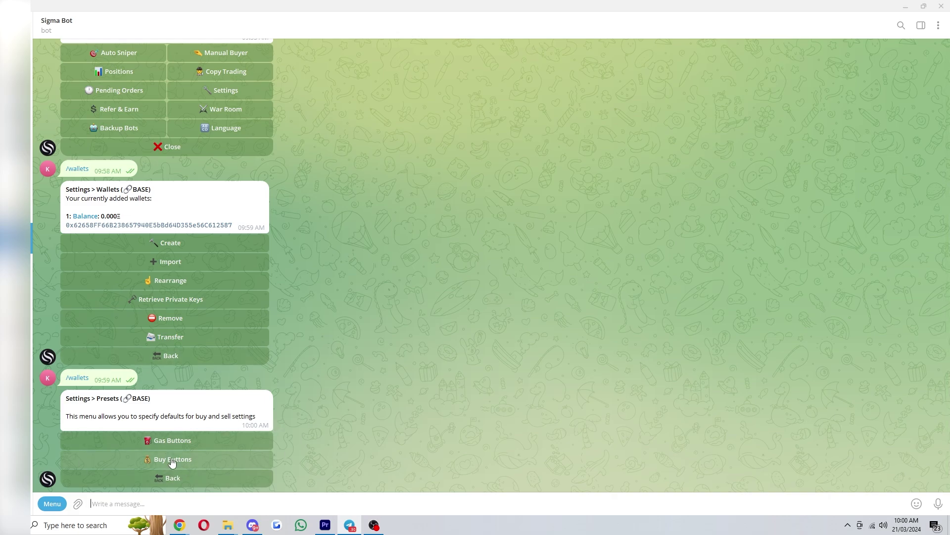
left_click(173, 458)
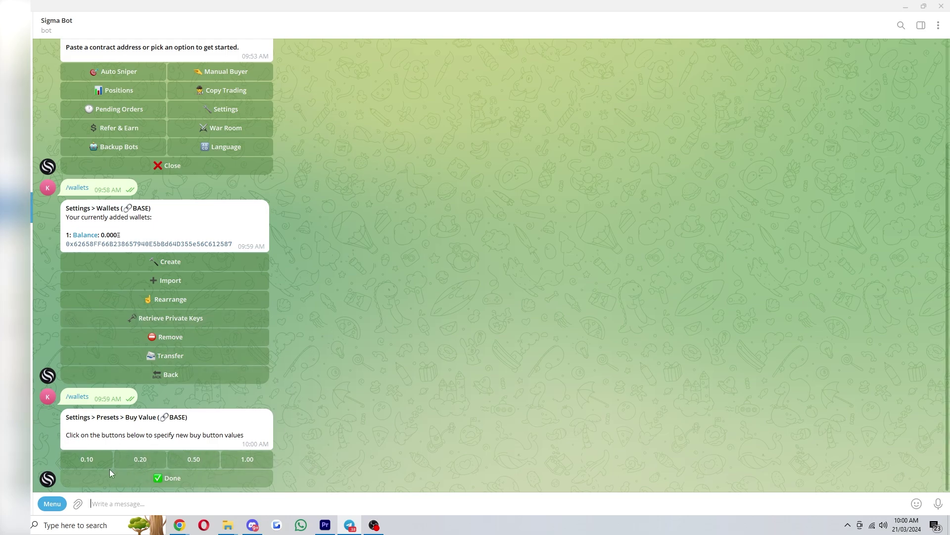
mouse_move(96, 460)
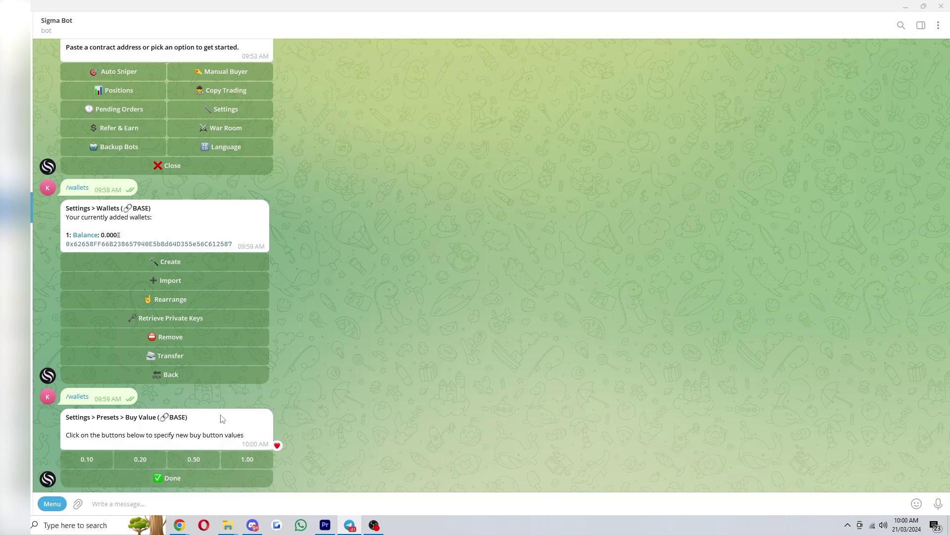
left_click(88, 459)
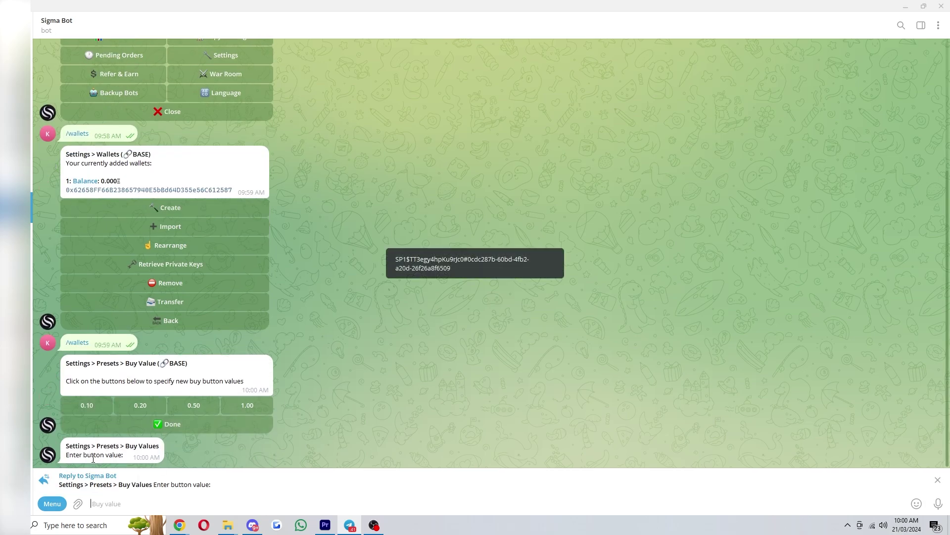
type("0.01")
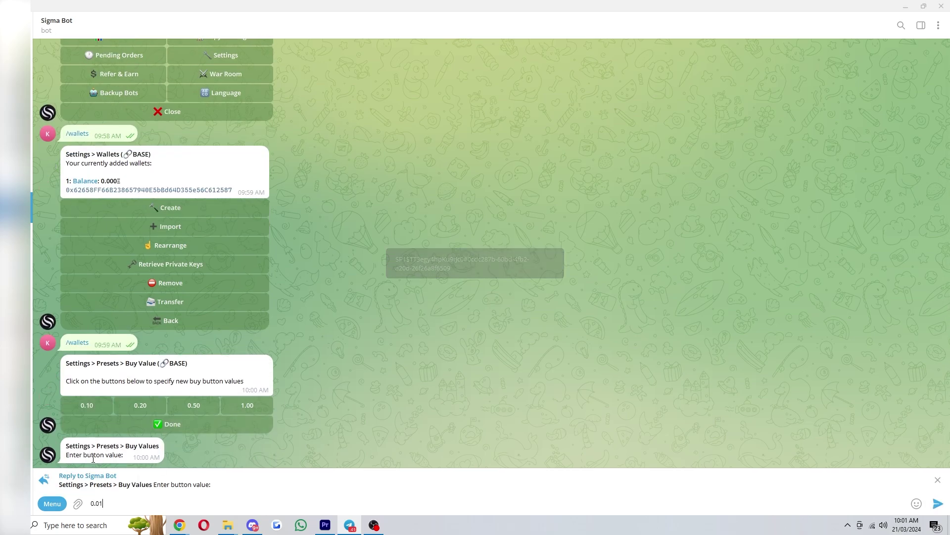
key("Return")
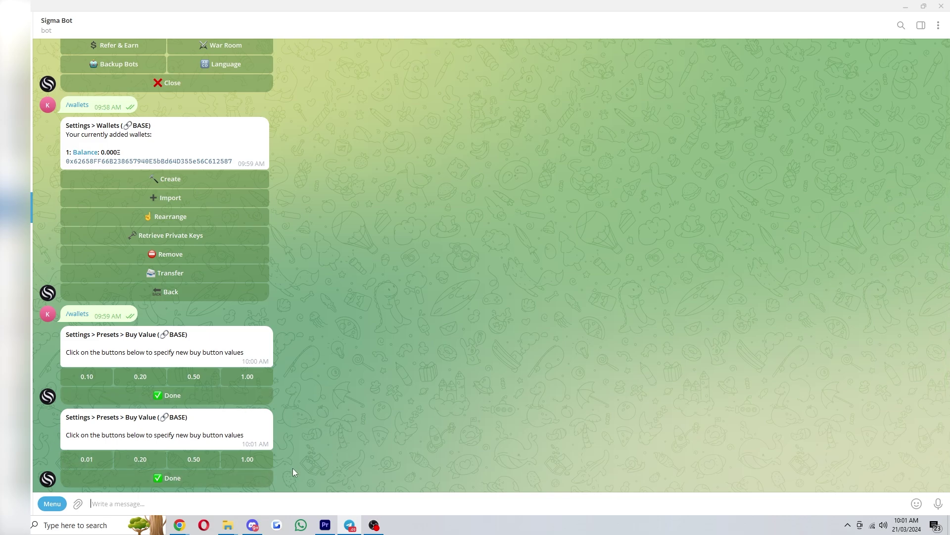
left_click(81, 382)
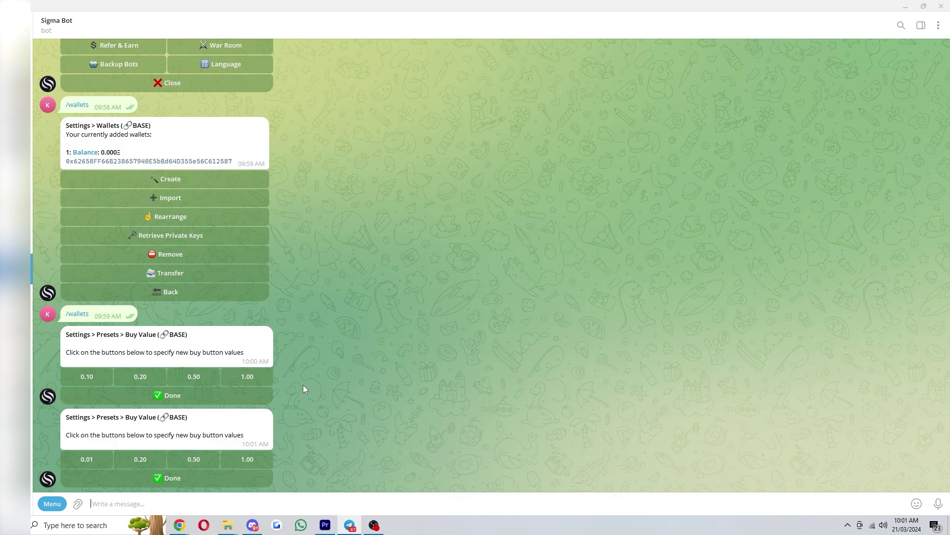
Send /start to bring up the main menu and submit the Booby token's contract address.
type("/start")
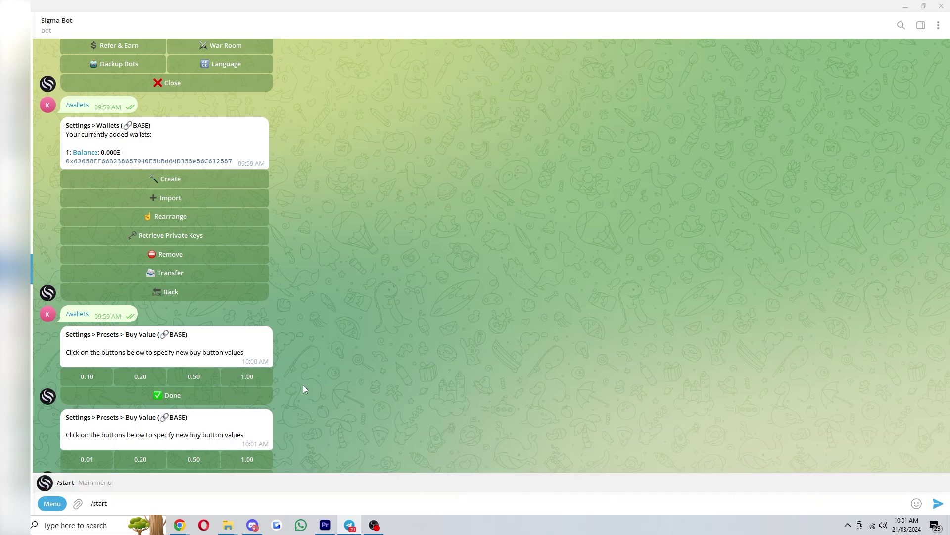
key("Return")
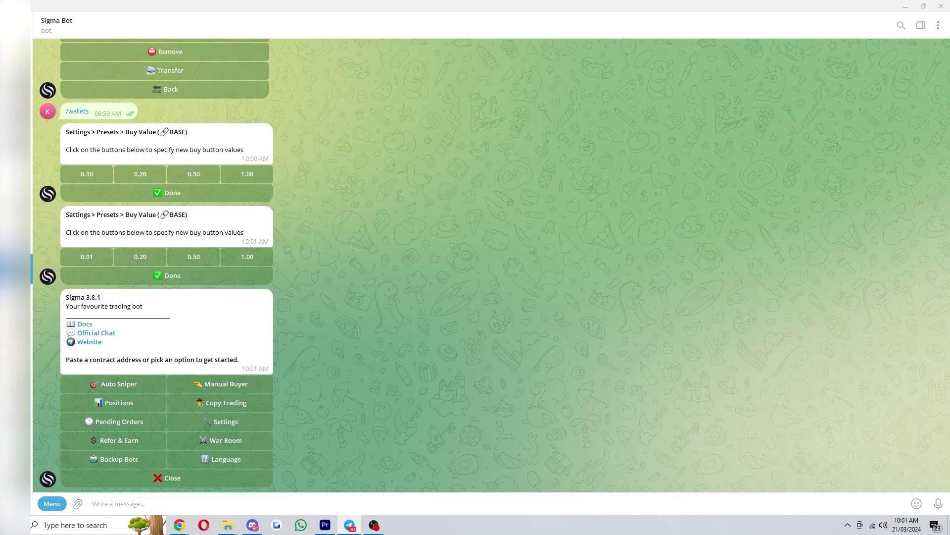
key("ctrl+v")
key("Return")
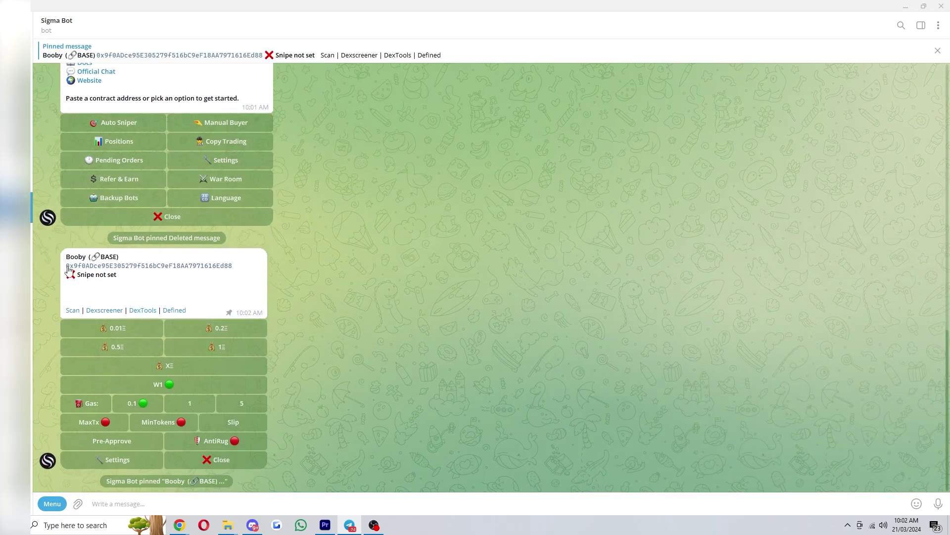
left_click_drag(68, 271, 123, 277)
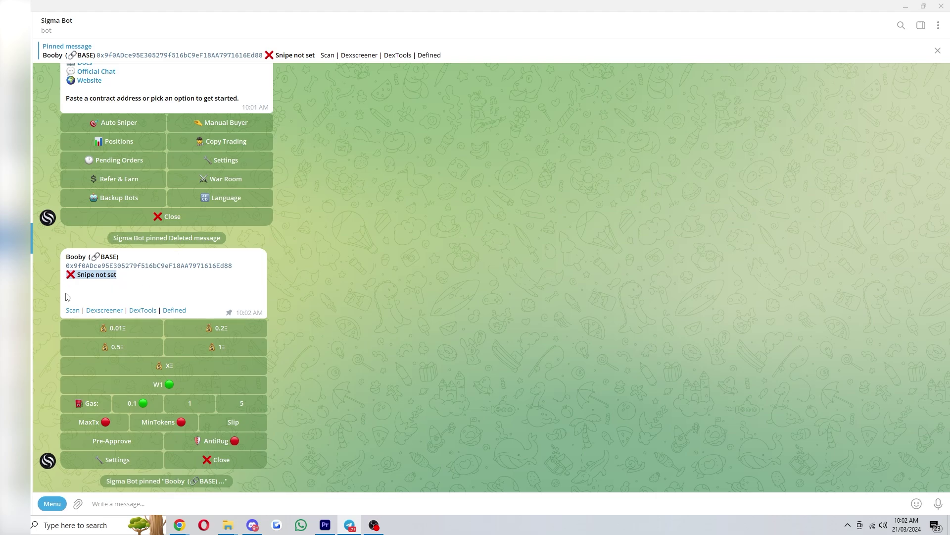
left_click(267, 310)
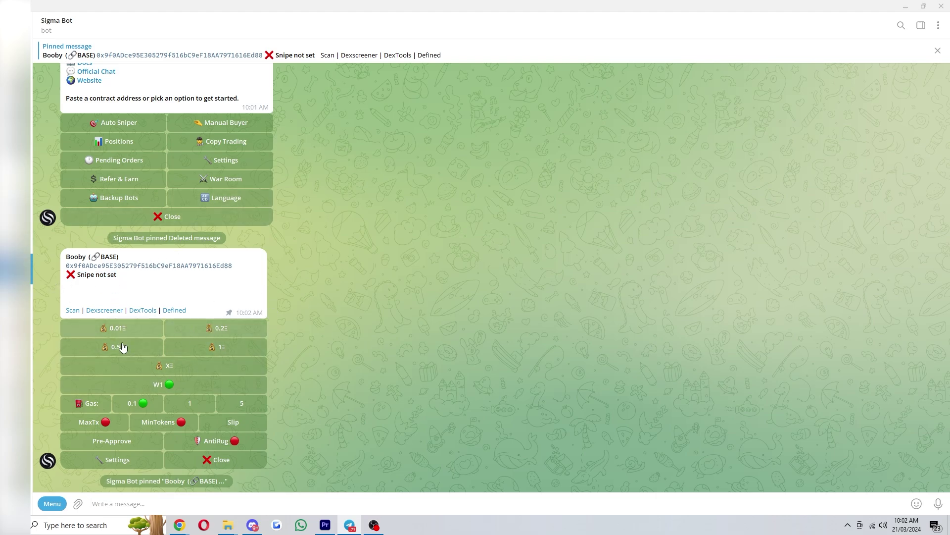
Enter 0.00001 as the custom buy amount for the Booby token.
left_click(168, 366)
type("0.00001")
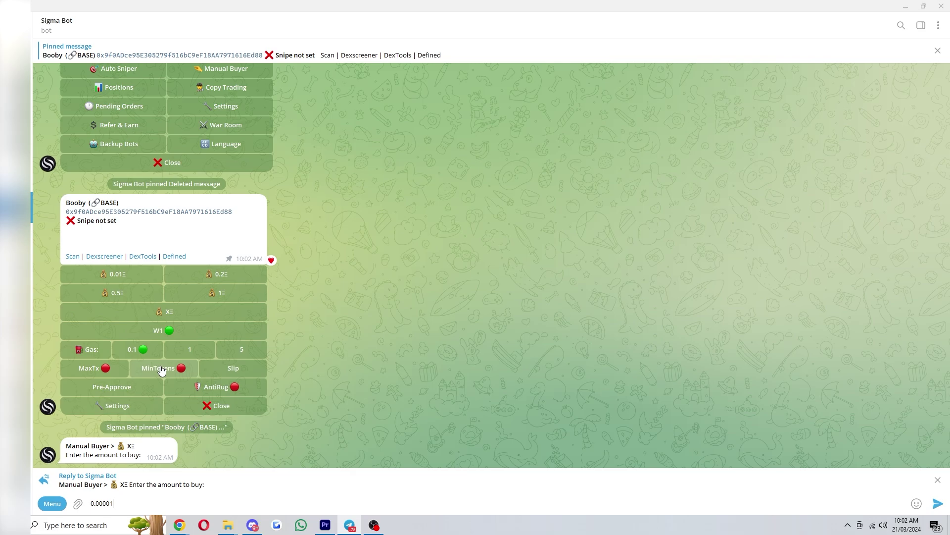
key("Return")
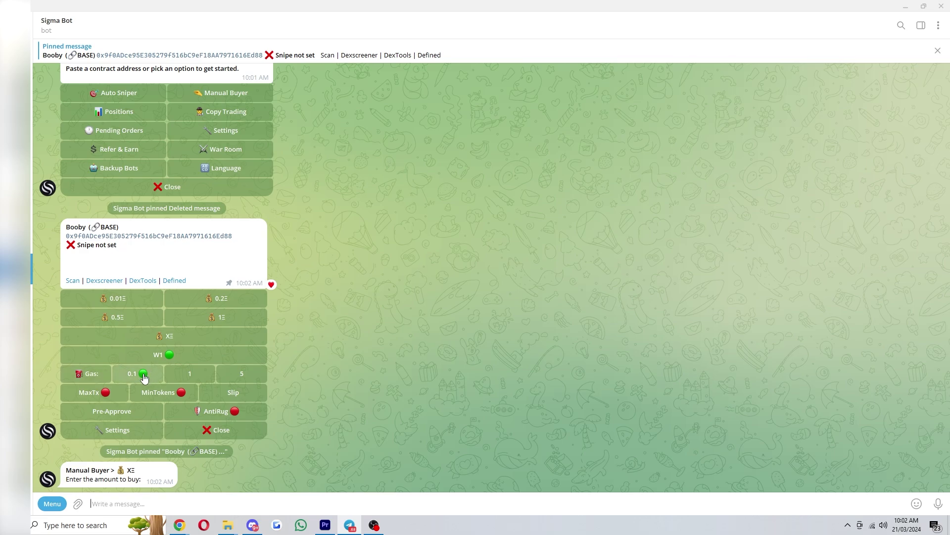
left_click(88, 318)
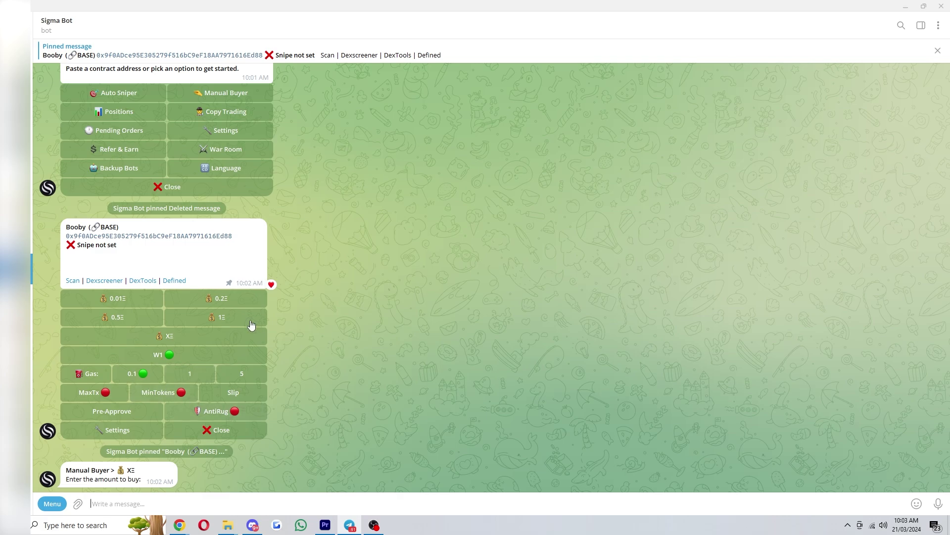
left_click(256, 394)
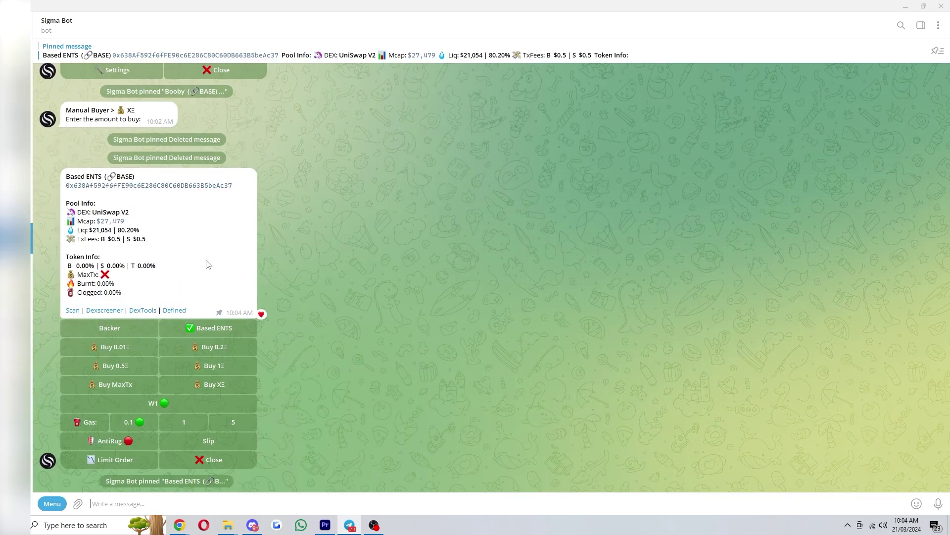
Examine the market cap and liquidity in the Based ENTS token's pool info.
scroll(200, 303, "up", 6)
scroll(198, 322, "down", 6)
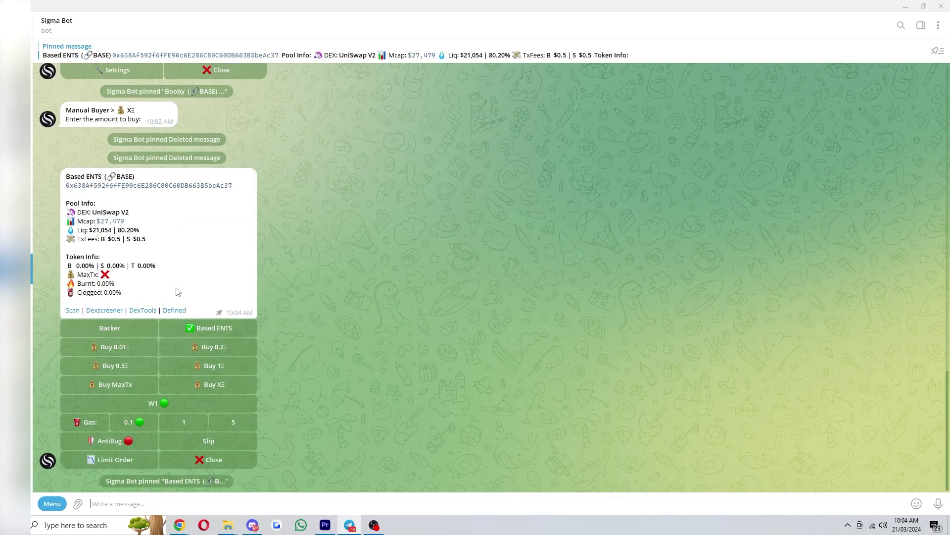
left_click_drag(186, 218, 65, 225)
left_click_drag(139, 232, 140, 231)
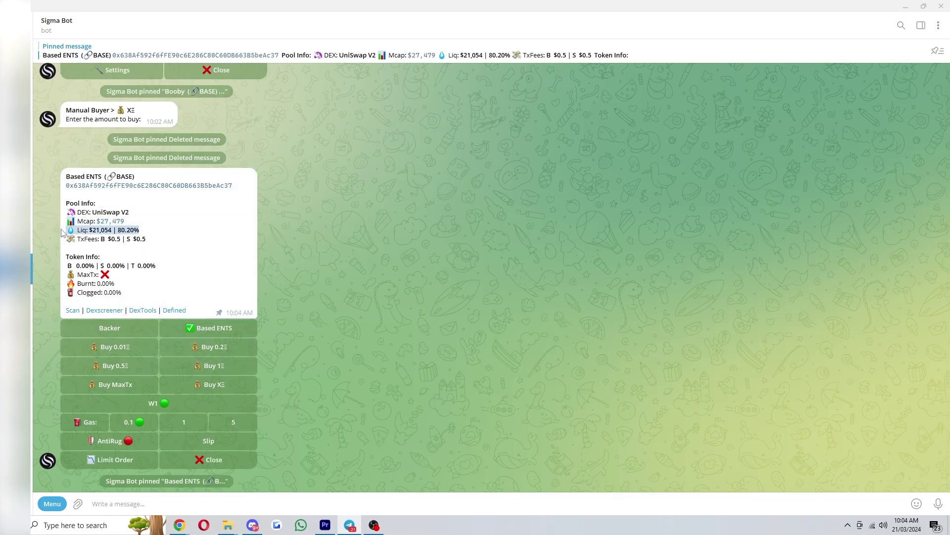
left_click(198, 263)
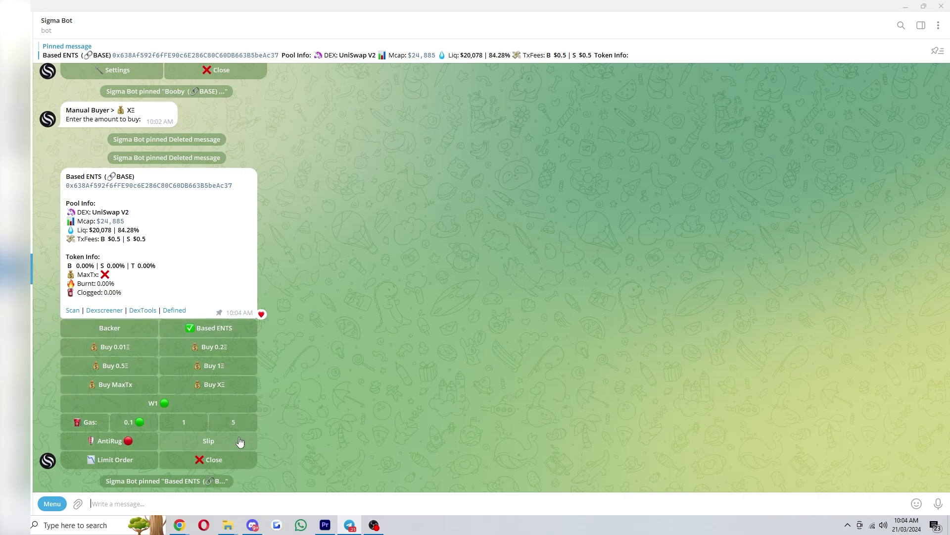
Open the limit order options for Based ENTS and set the price trigger to -50%.
left_click(117, 461)
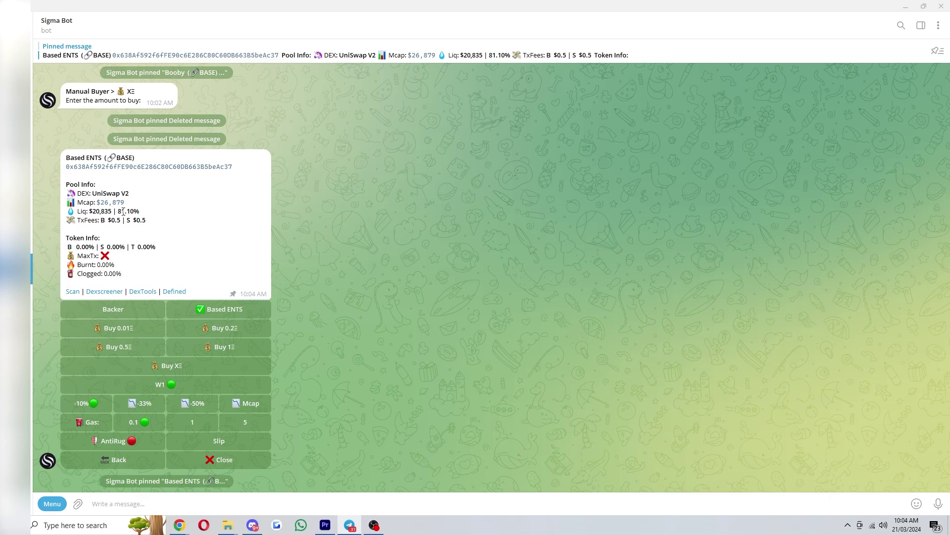
left_click_drag(128, 203, 98, 204)
left_click(228, 217)
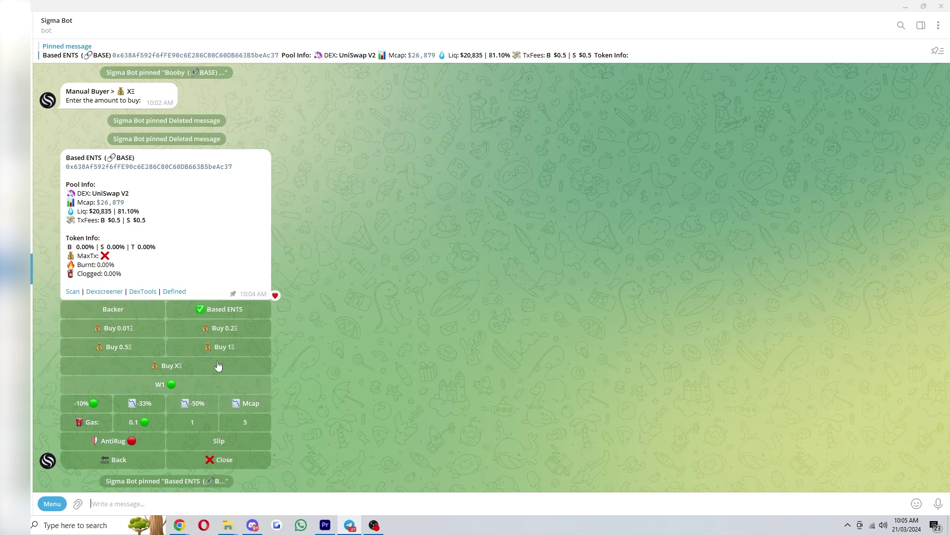
left_click(185, 404)
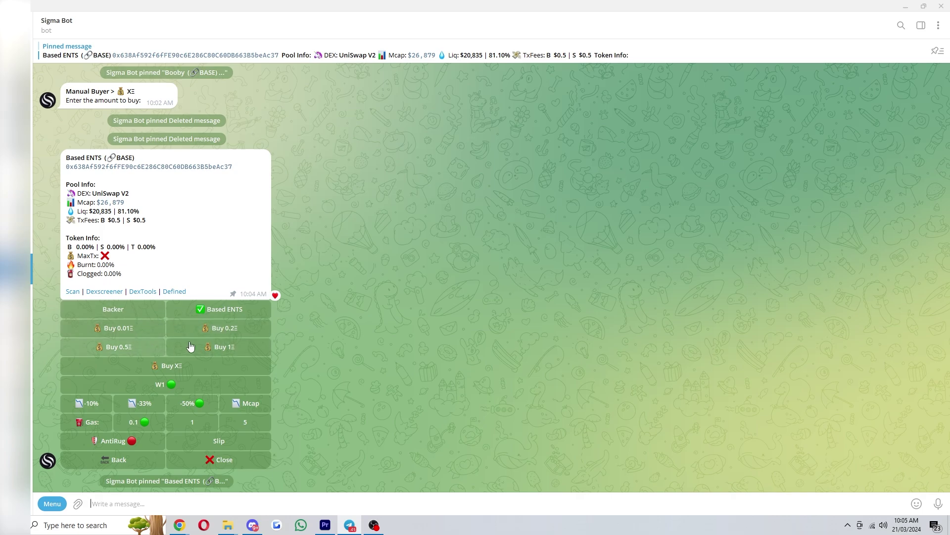
Try to place the Based ENTS limit buy order for 0.01 ETH and read the bot's reply.
left_click(135, 329)
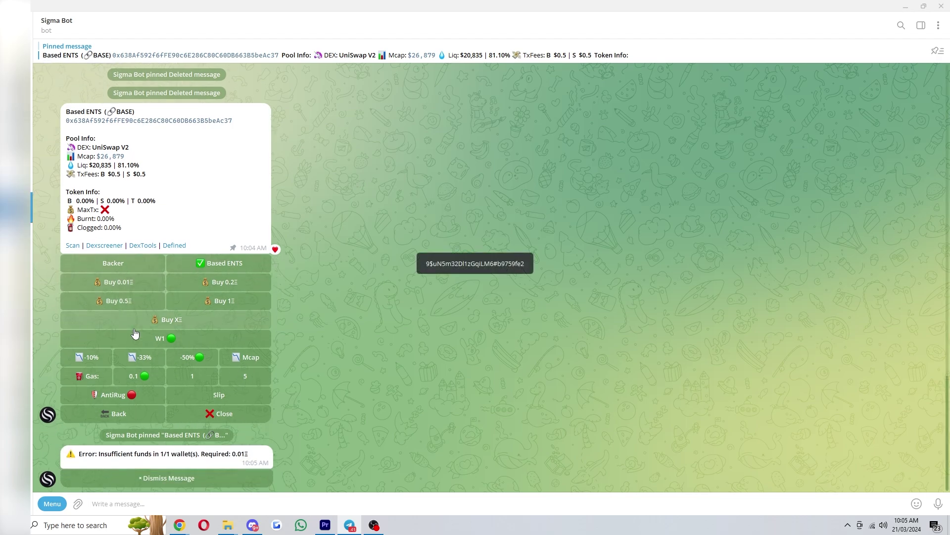
left_click_drag(67, 453, 156, 453)
triple_click(250, 457)
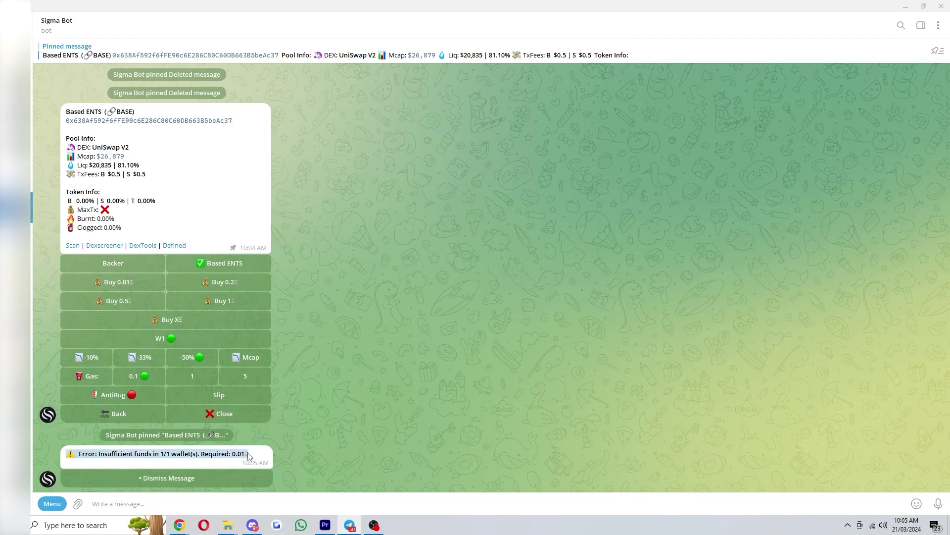
left_click(253, 459)
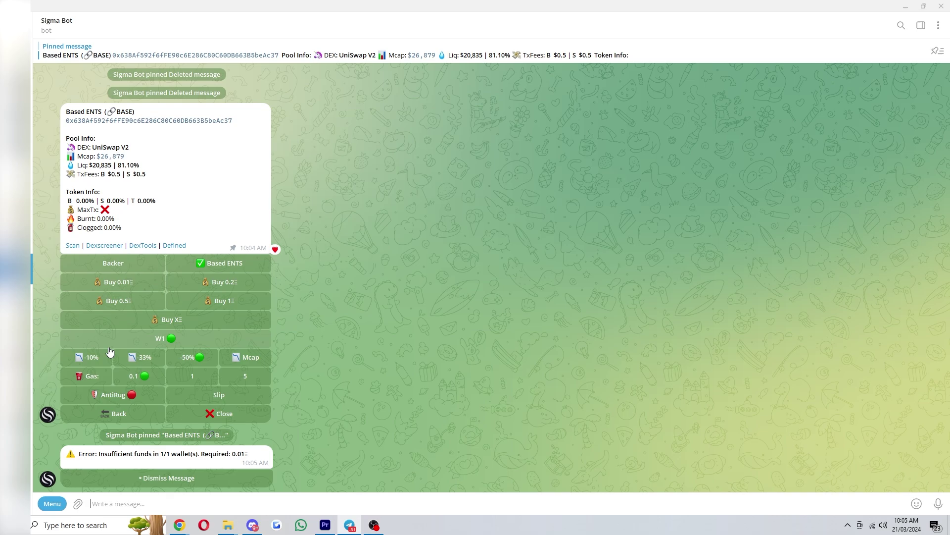
Set the Based ENTS limit buy trigger to a market cap of 20000 and return to the token's standard buy options.
left_click(234, 357)
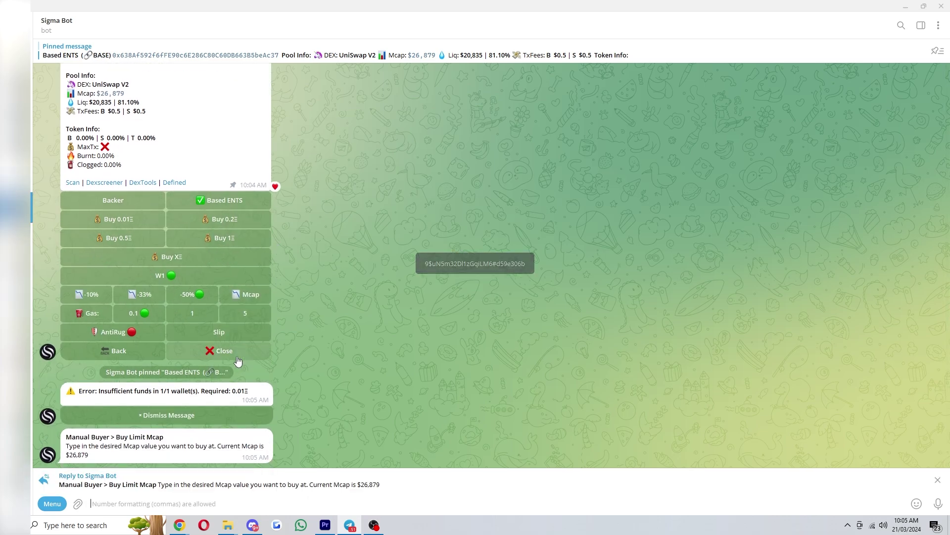
type("20000")
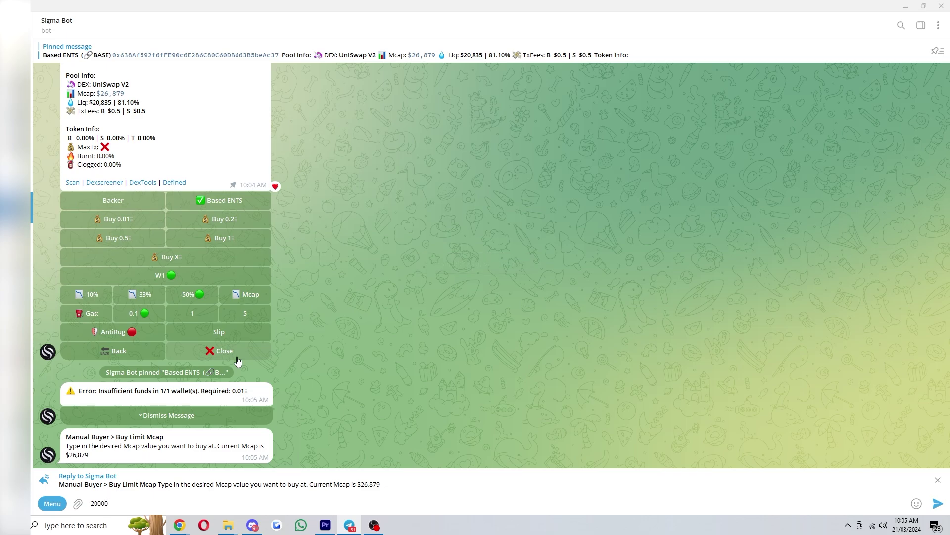
key("Return")
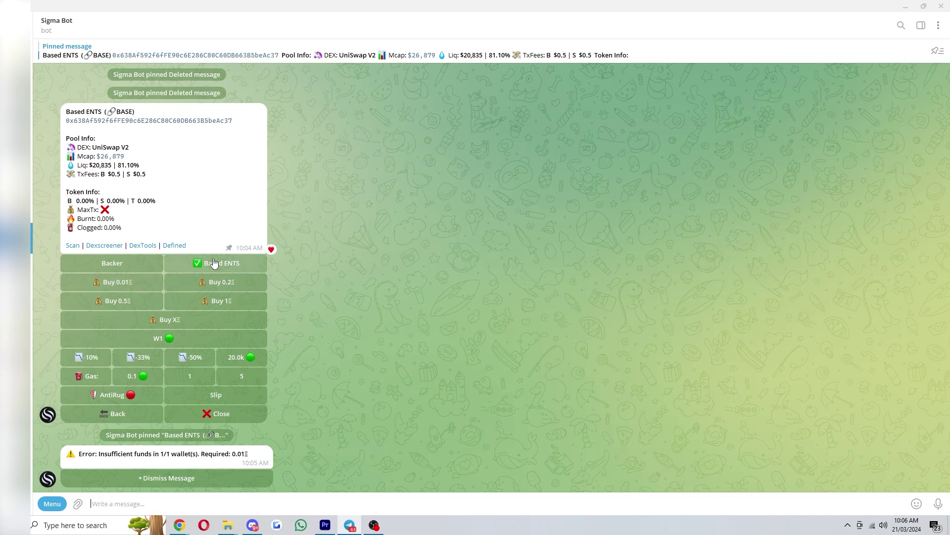
left_click(116, 416)
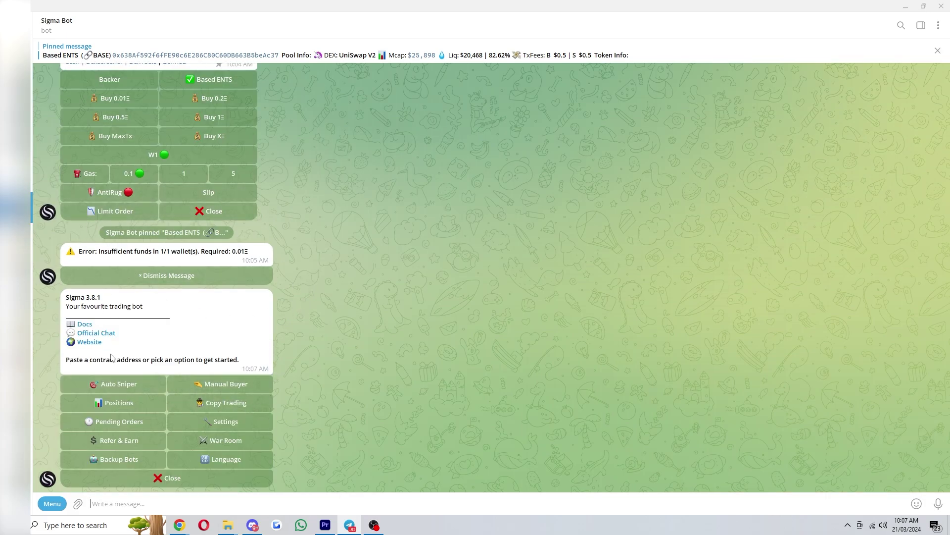
Check the wallet's open positions and review the Based ENTS token details in the chat.
left_click(117, 404)
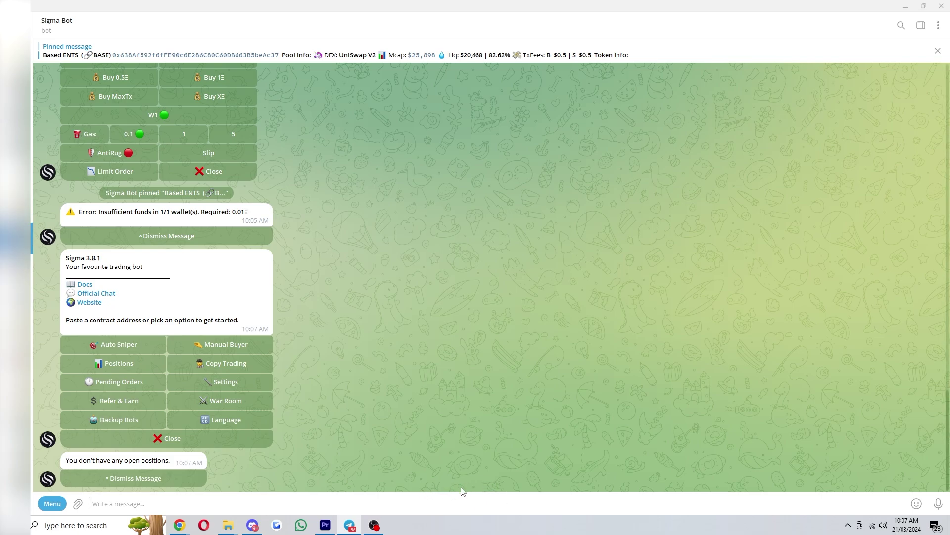
scroll(461, 488, "up", 5)
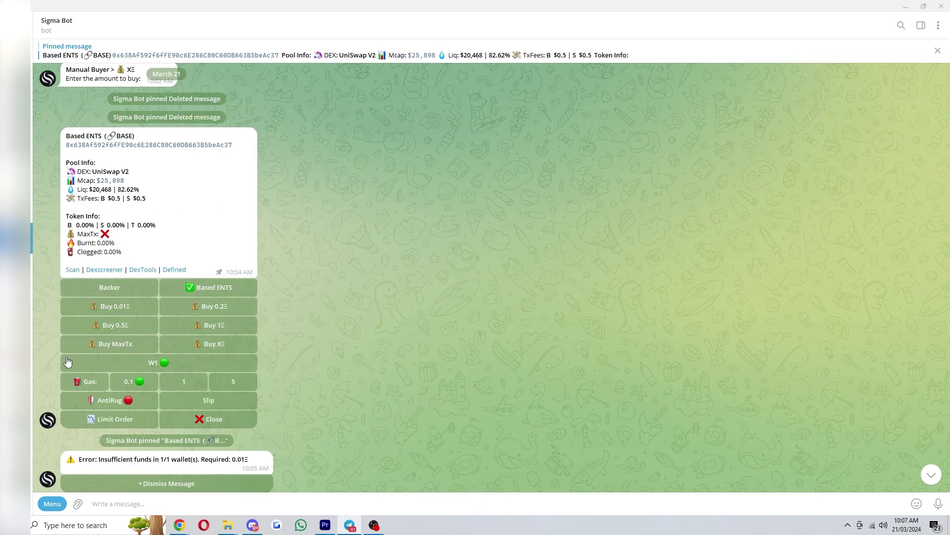
double_click(185, 208)
scroll(228, 186, "down", 5)
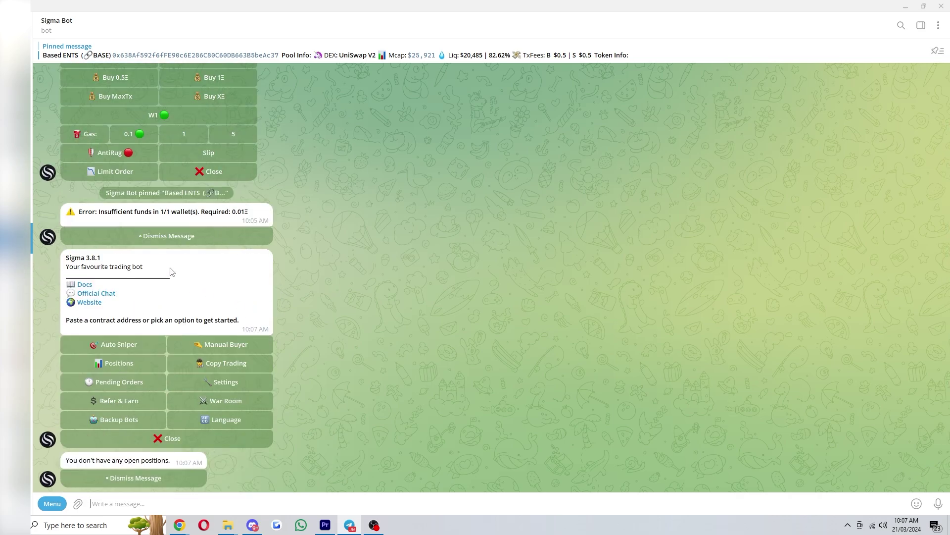
Open the list of backup bots, start bot #9 and review its main menu and Based ENTS token details.
left_click(126, 419)
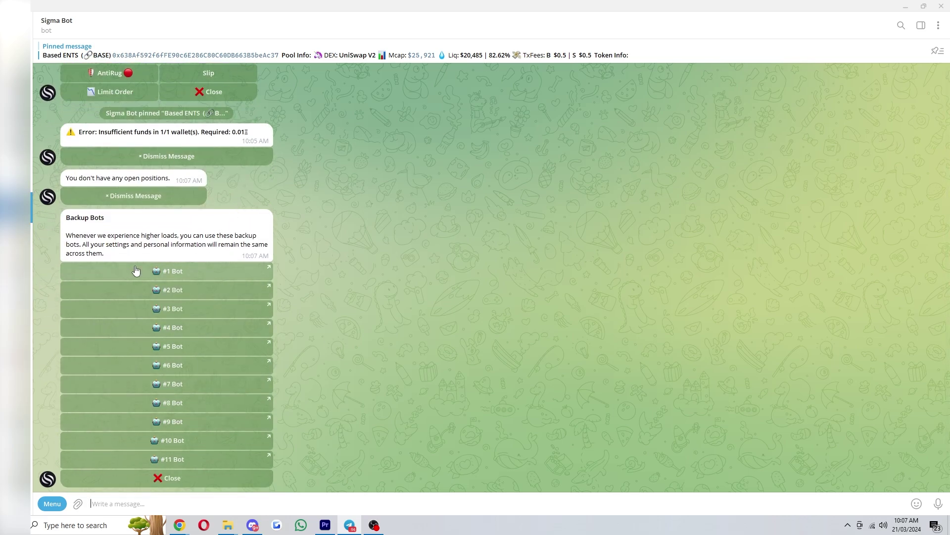
double_click(212, 255)
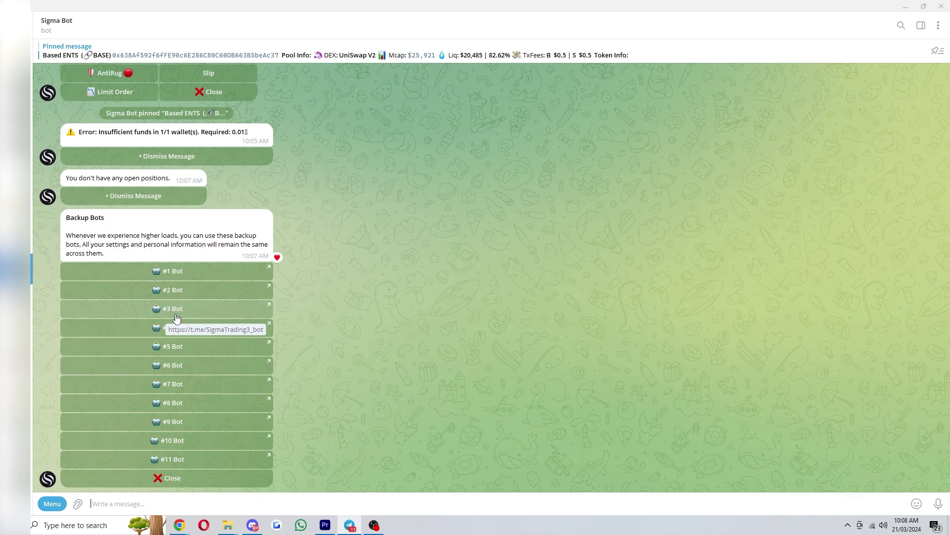
left_click(171, 422)
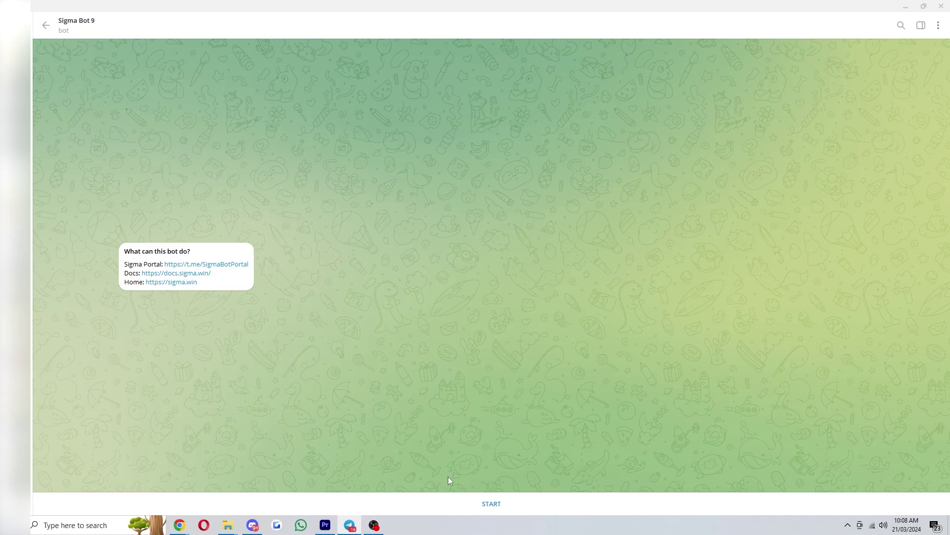
left_click(492, 503)
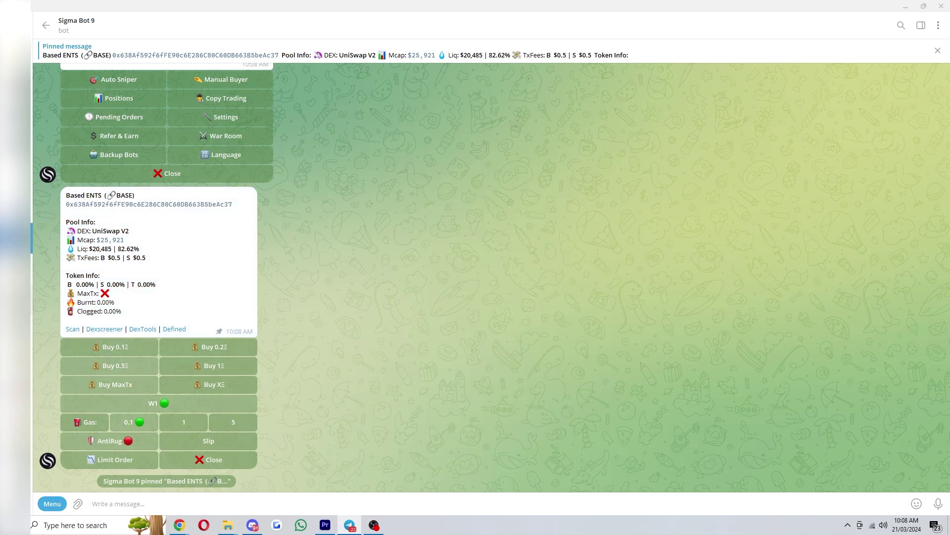
scroll(267, 428, "up", 3)
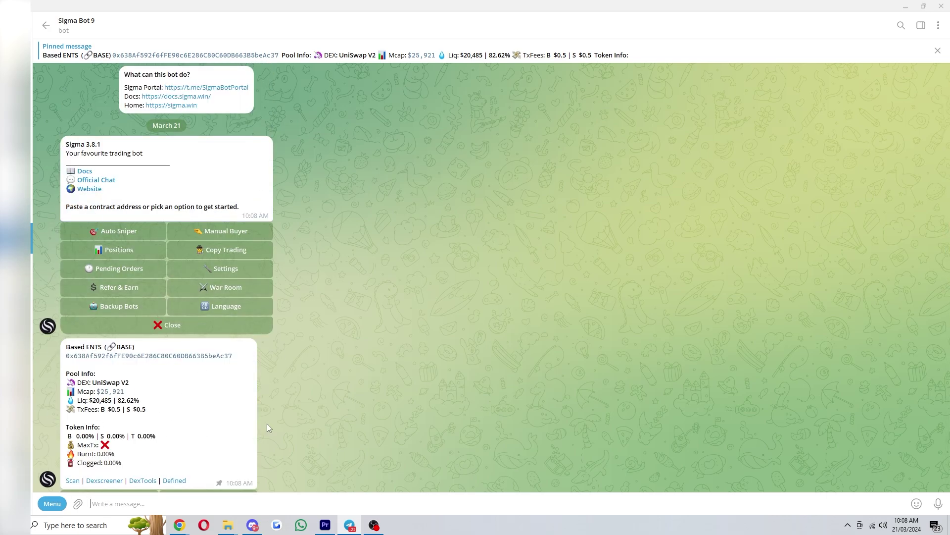
double_click(166, 421)
double_click(165, 420)
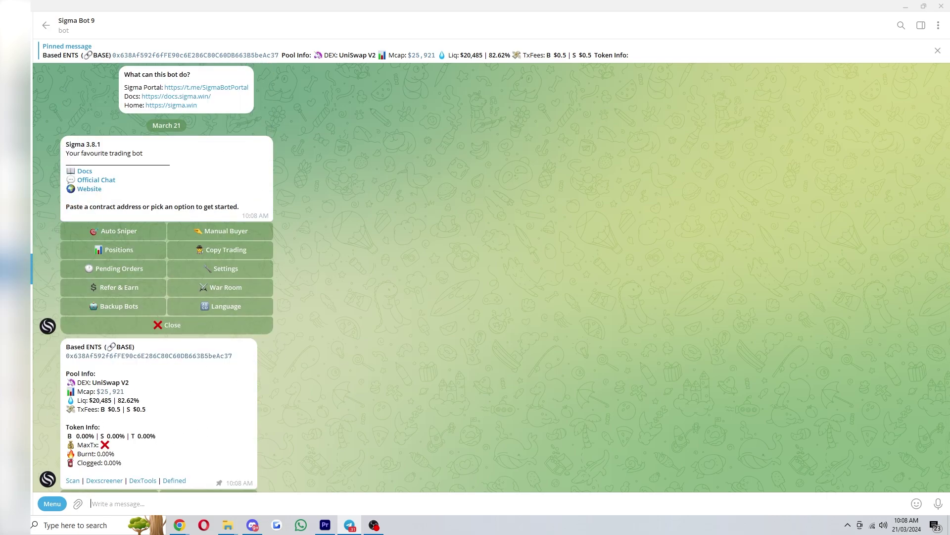